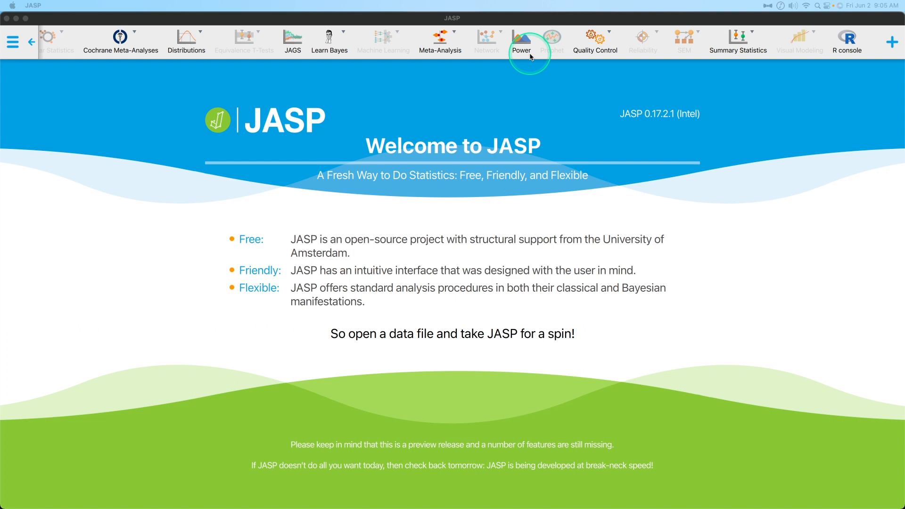
Start a power analysis with One Sample T-Test as the statistical test
left_click(531, 57)
left_click(127, 92)
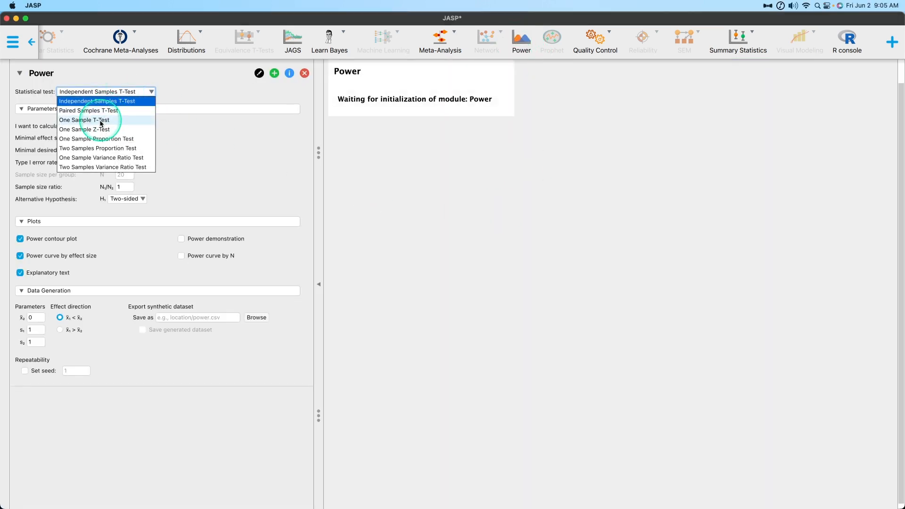
left_click(85, 120)
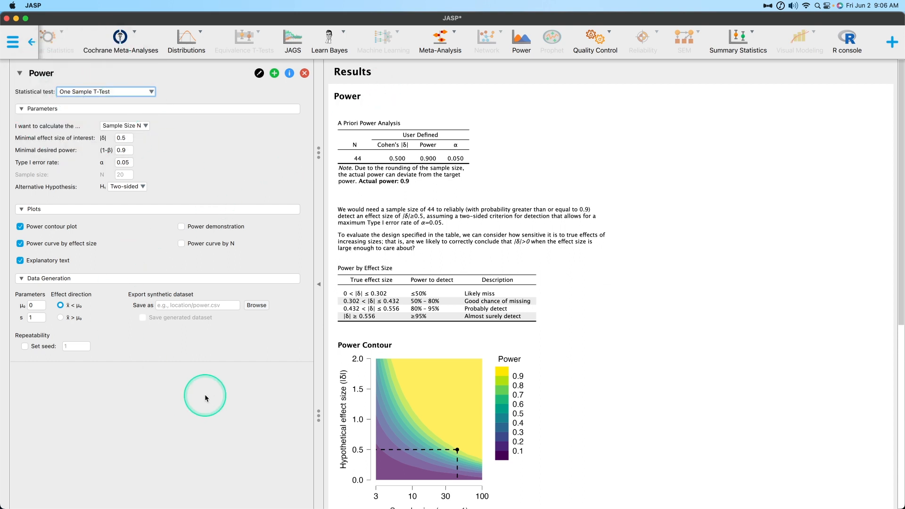
Collapse the Plots and Data Generation sections, and view the choices for what to calculate, leaving Sample Size N selected
left_click(54, 208)
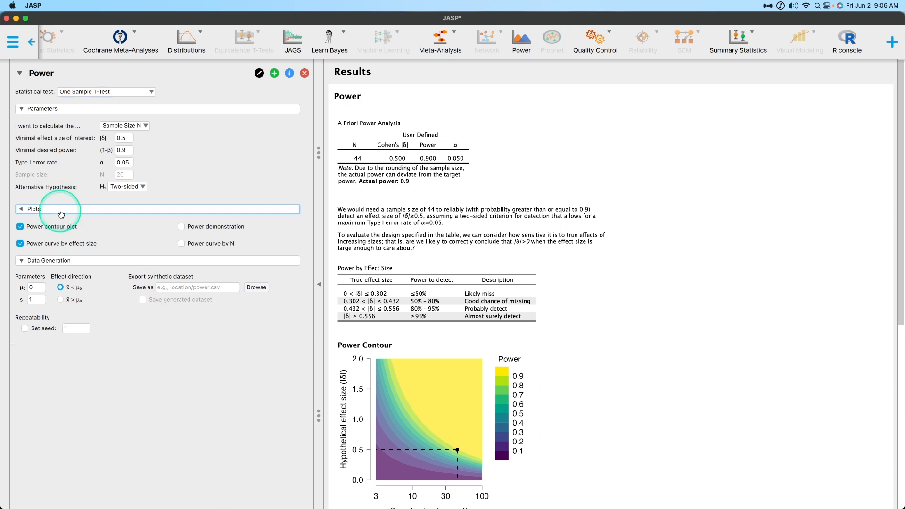
left_click(68, 227)
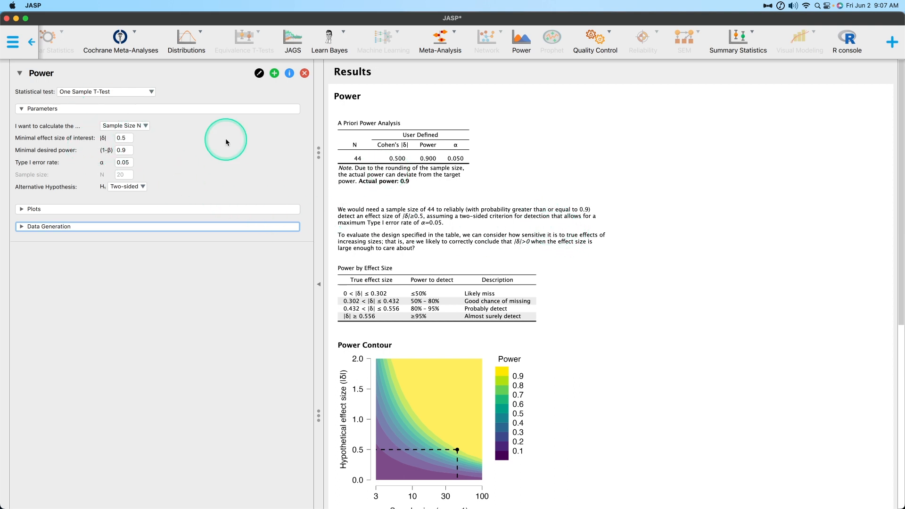
left_click(145, 125)
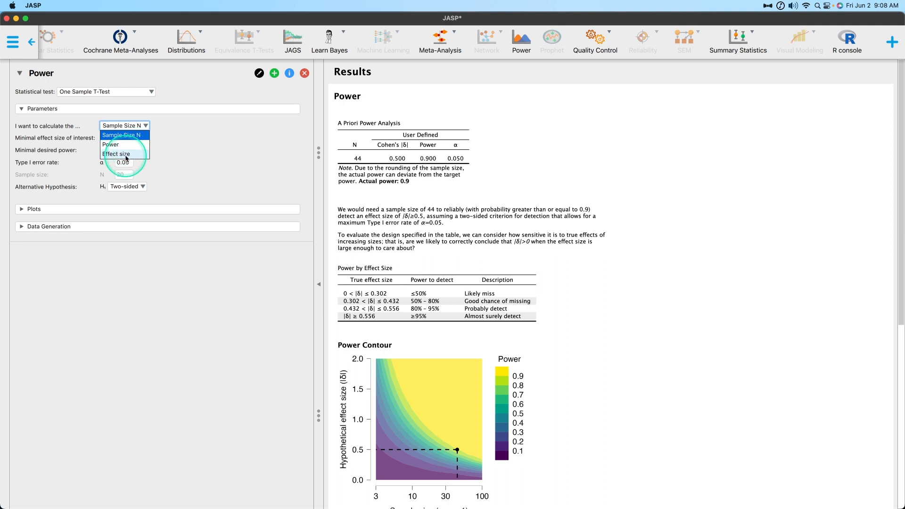
left_click(258, 177)
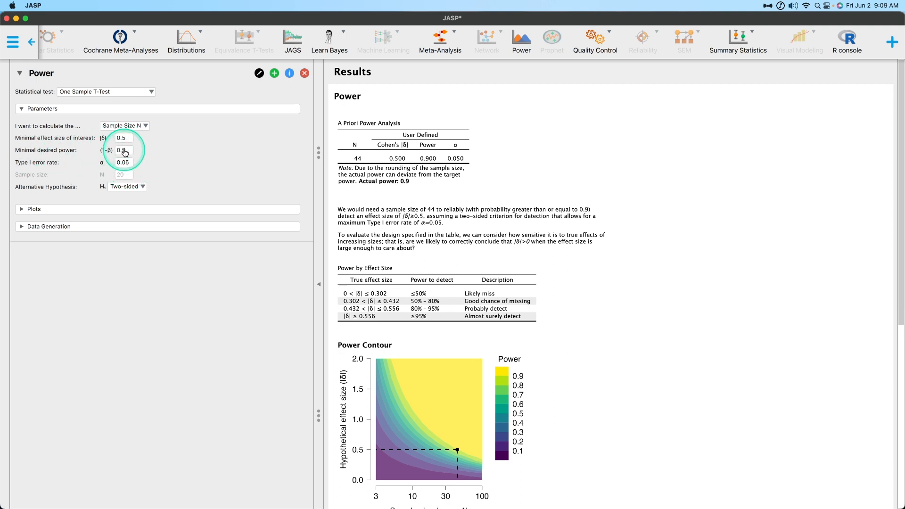
Set the minimal effect size of interest to 0.2 and the minimal desired power to 0.8
left_click(121, 138)
key("BackSpace")
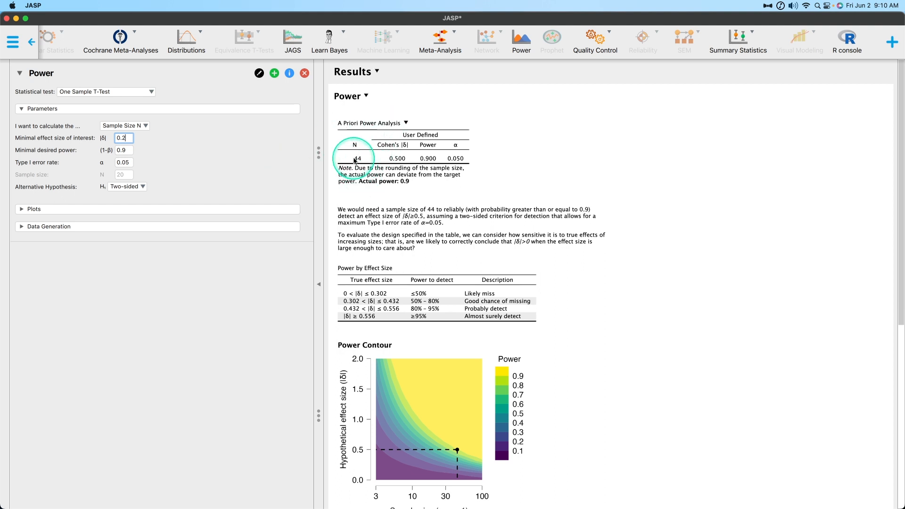
key("Tab")
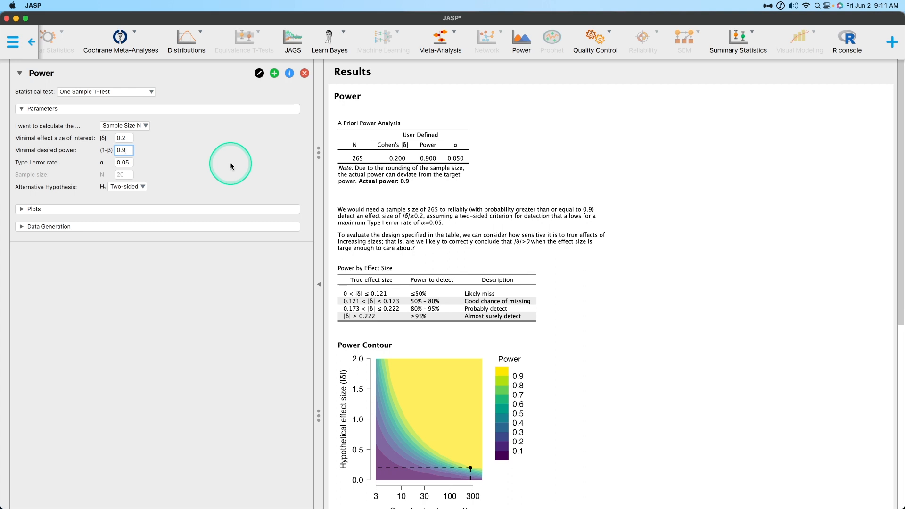
key("BackSpace")
type("8")
key("Tab")
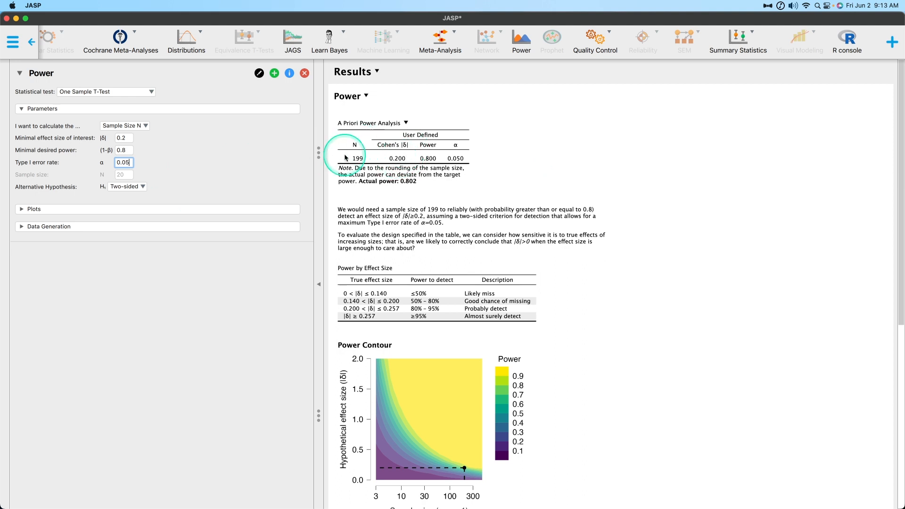
Set the minimal effect size of interest to 0.5 to recalculate the required sample size
left_click(124, 138)
key("BackSpace")
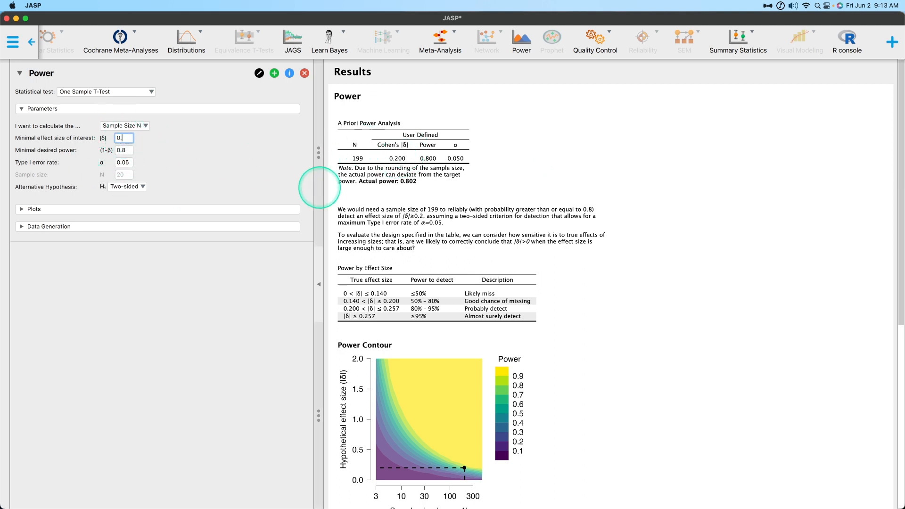
type("5")
key("Tab")
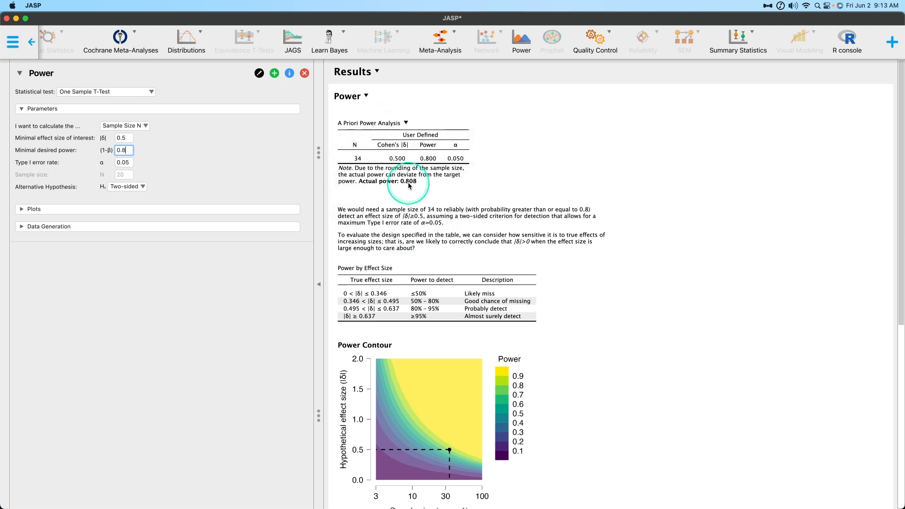
Set the minimal effect size of interest to 0.8 to recalculate the required sample size
left_click(124, 138)
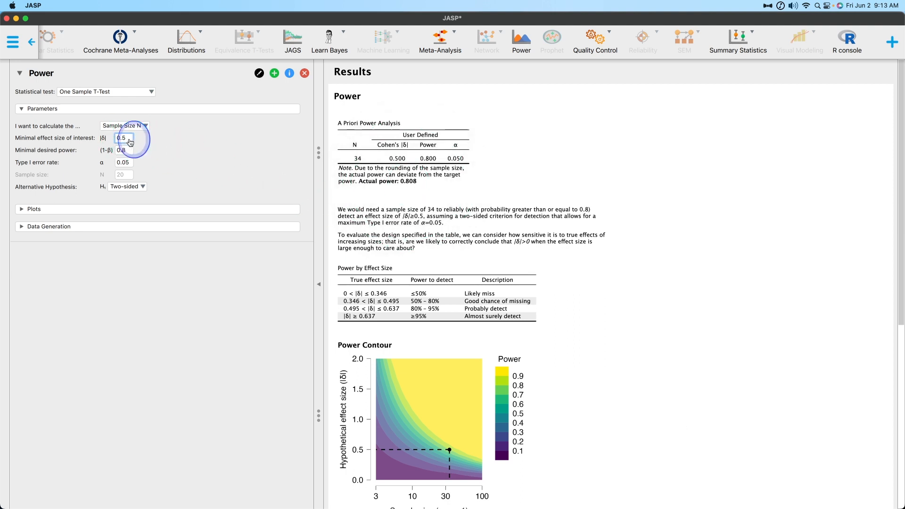
key("BackSpace")
type("8")
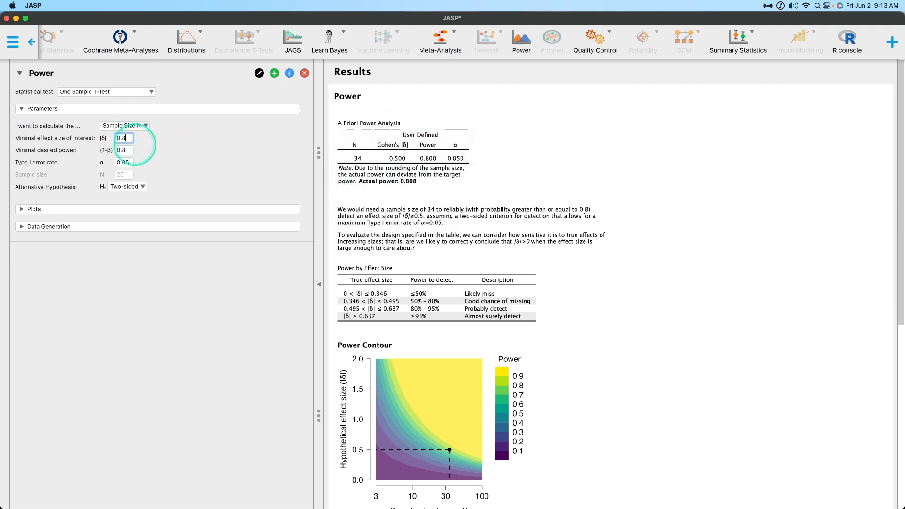
key("Tab")
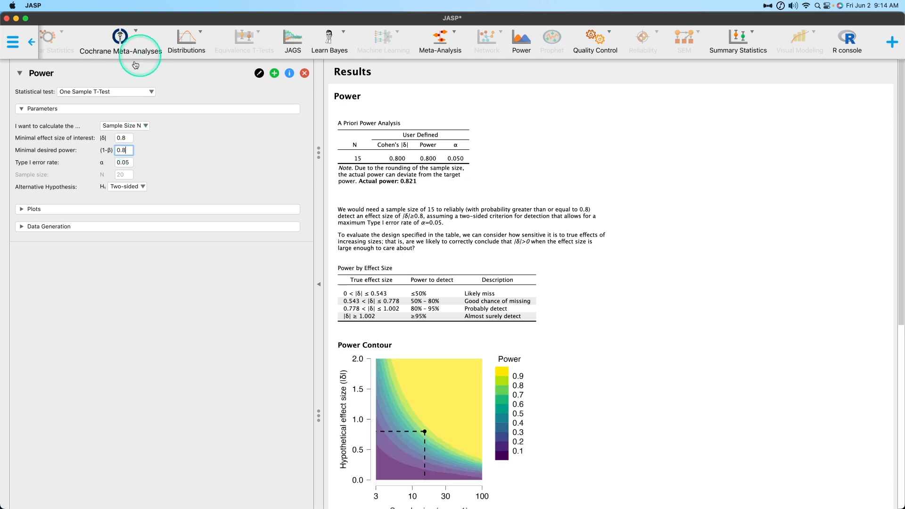
Examine the power contour and power curve plots in the results, and check the available plot options
scroll(552, 291, "down", 5)
scroll(451, 331, "up", 1)
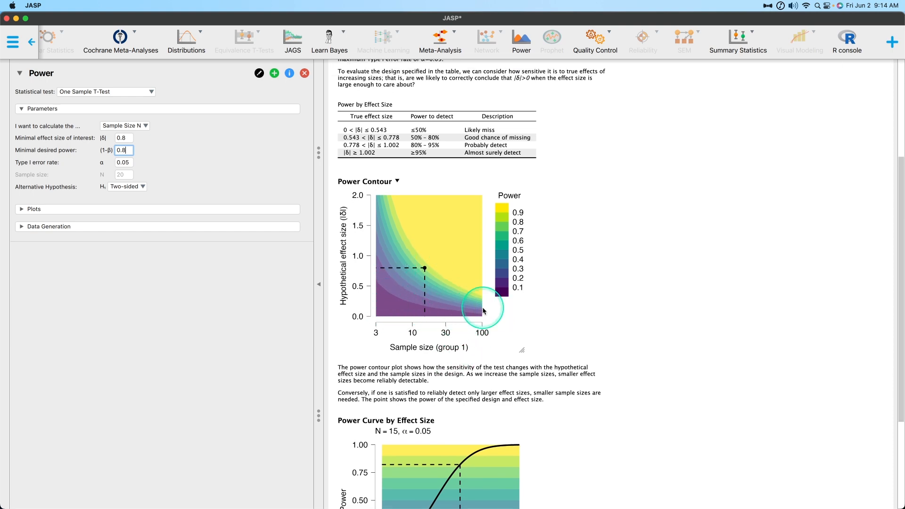
scroll(483, 245, "up", 5)
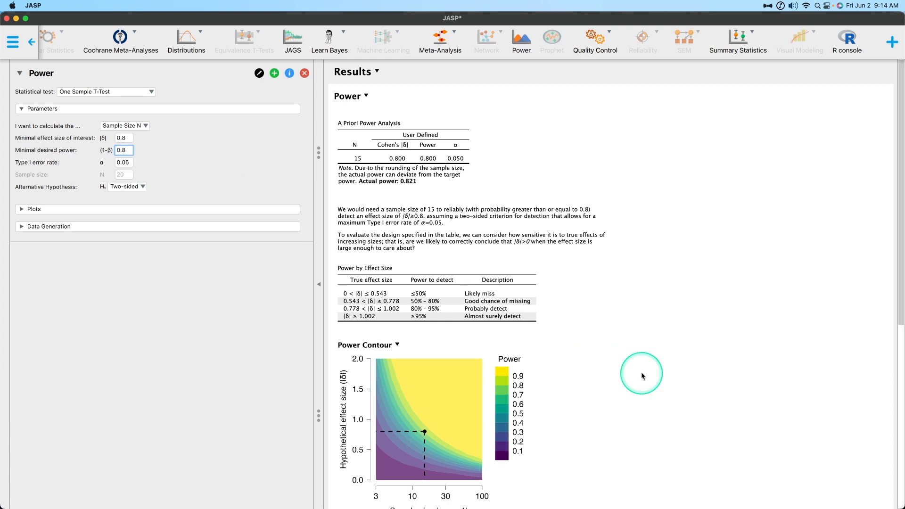
scroll(451, 183, "down", 10)
scroll(485, 330, "up", 8)
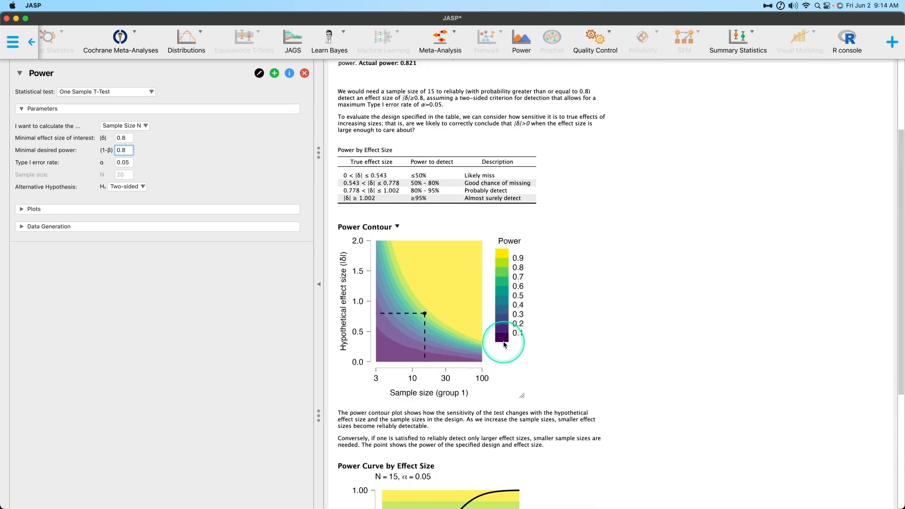
scroll(519, 335, "down", 8)
scroll(519, 335, "up", 8)
left_click(128, 208)
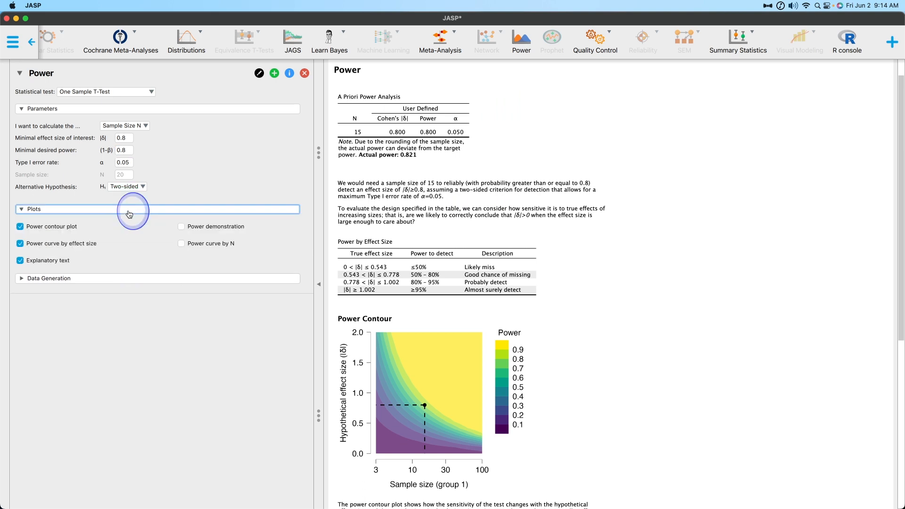
left_click(130, 208)
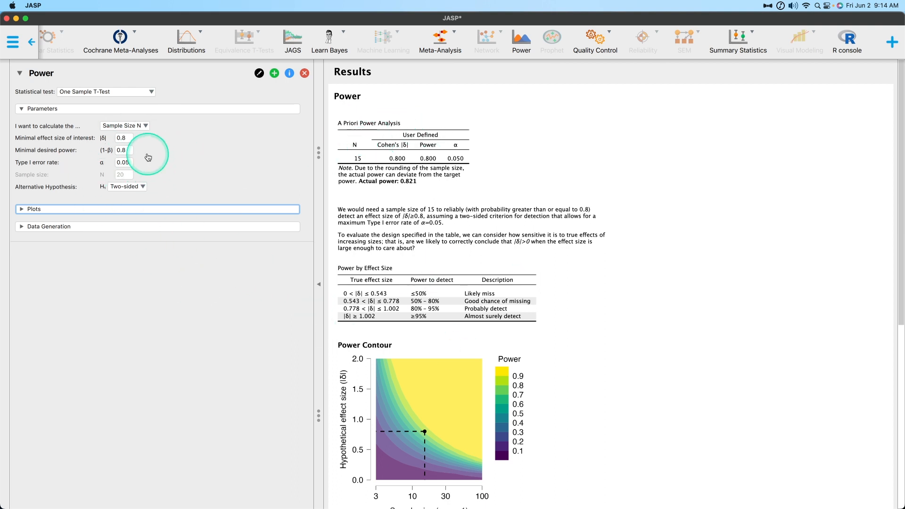
Switch the quantity to calculate to Power
left_click(144, 126)
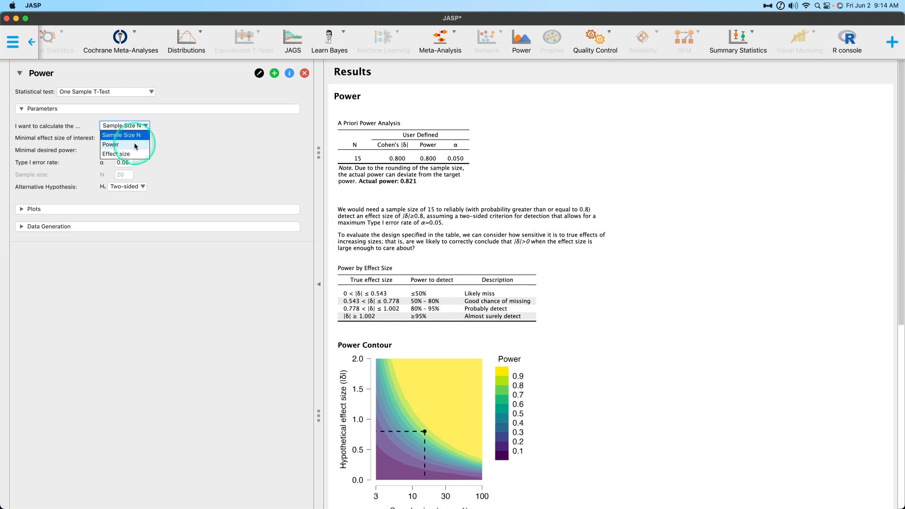
left_click(133, 144)
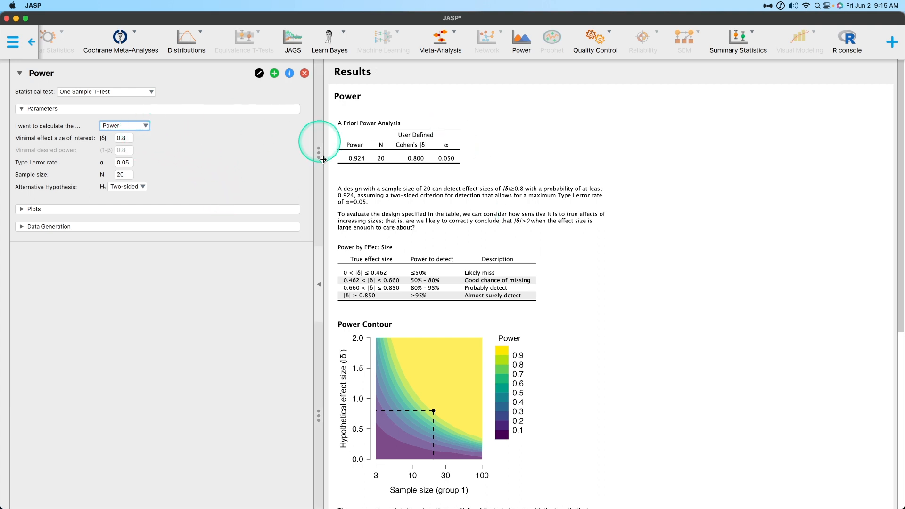
Switch the quantity to calculate to Effect size and inspect the resulting Cohen's |δ| in the A Priori Power Analysis table
left_click(144, 125)
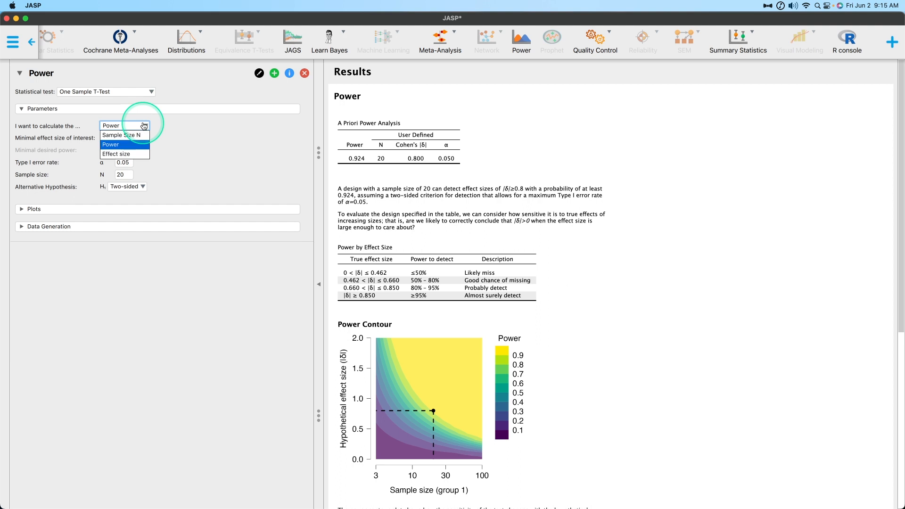
left_click(125, 154)
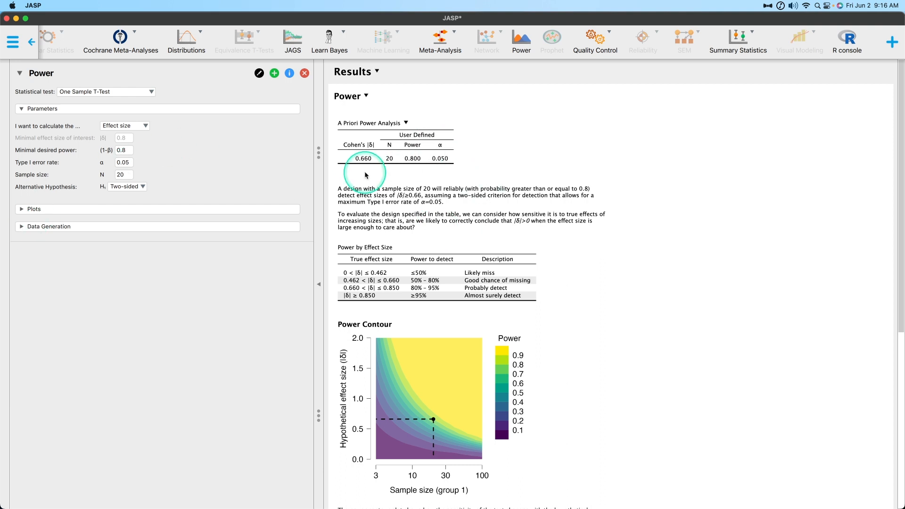
key("ctrl+alt+m")
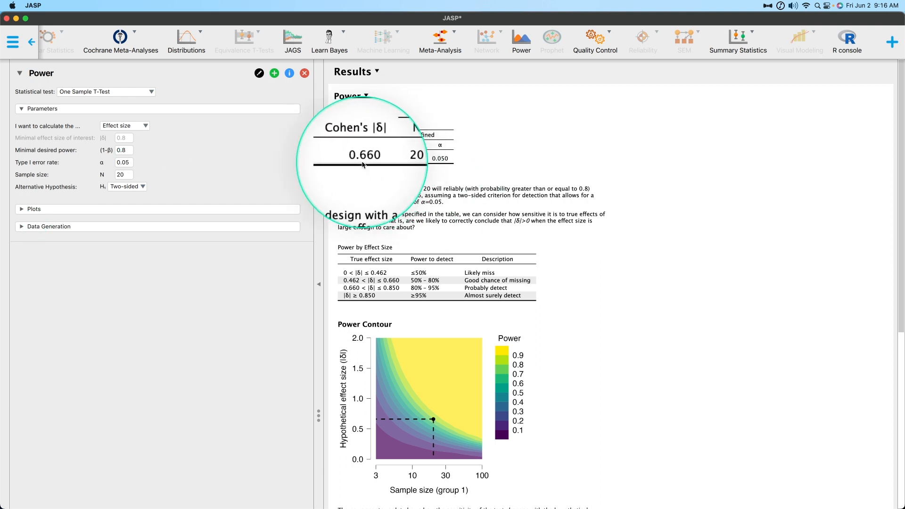